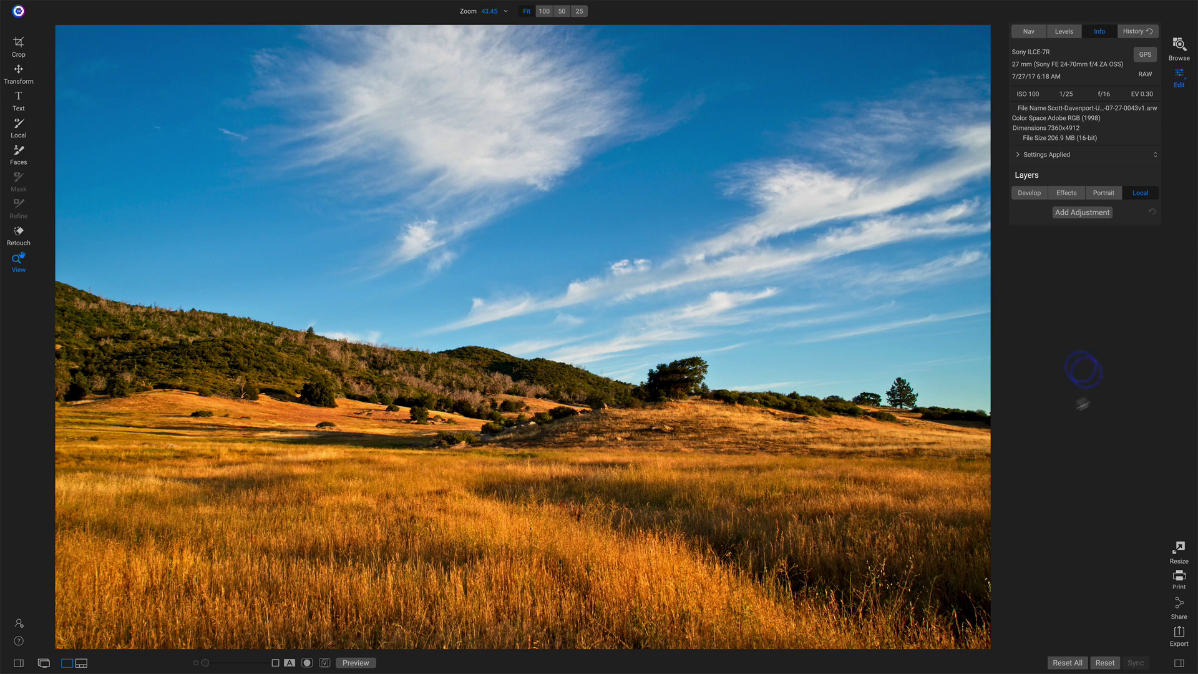
# - Add a local adjustment layer at exposure -0.15 and enlarge the brush to size 300
pyautogui.click(1088, 213)
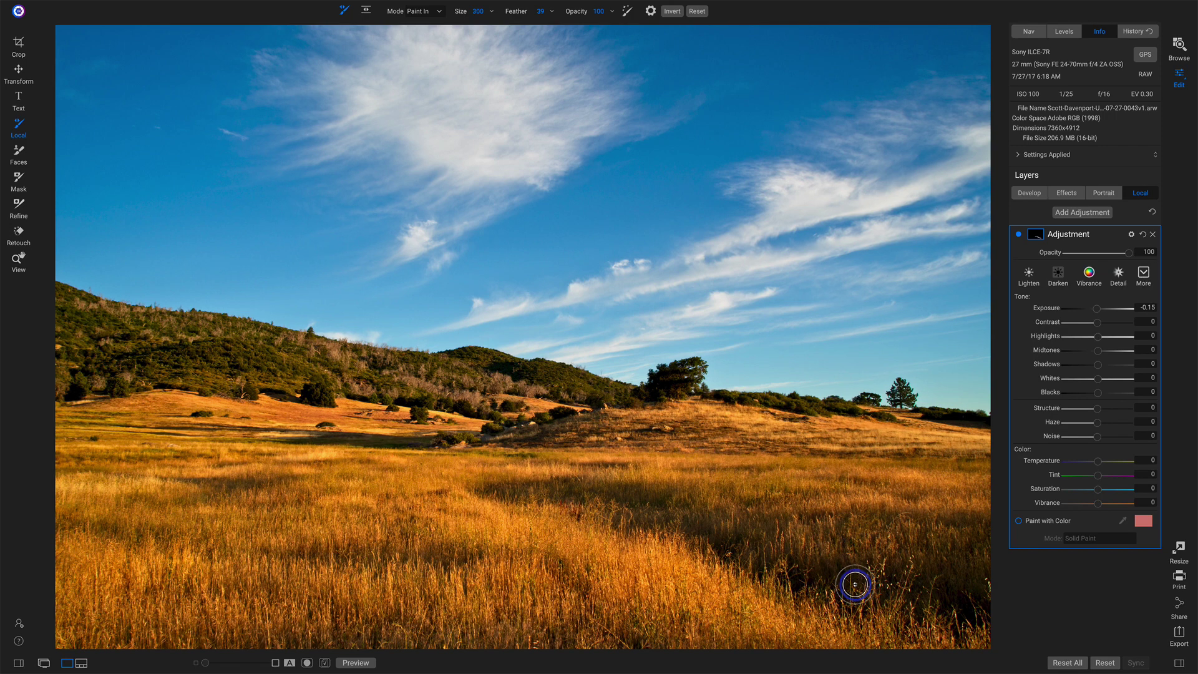
pyautogui.press(']')
pyautogui.press(']')
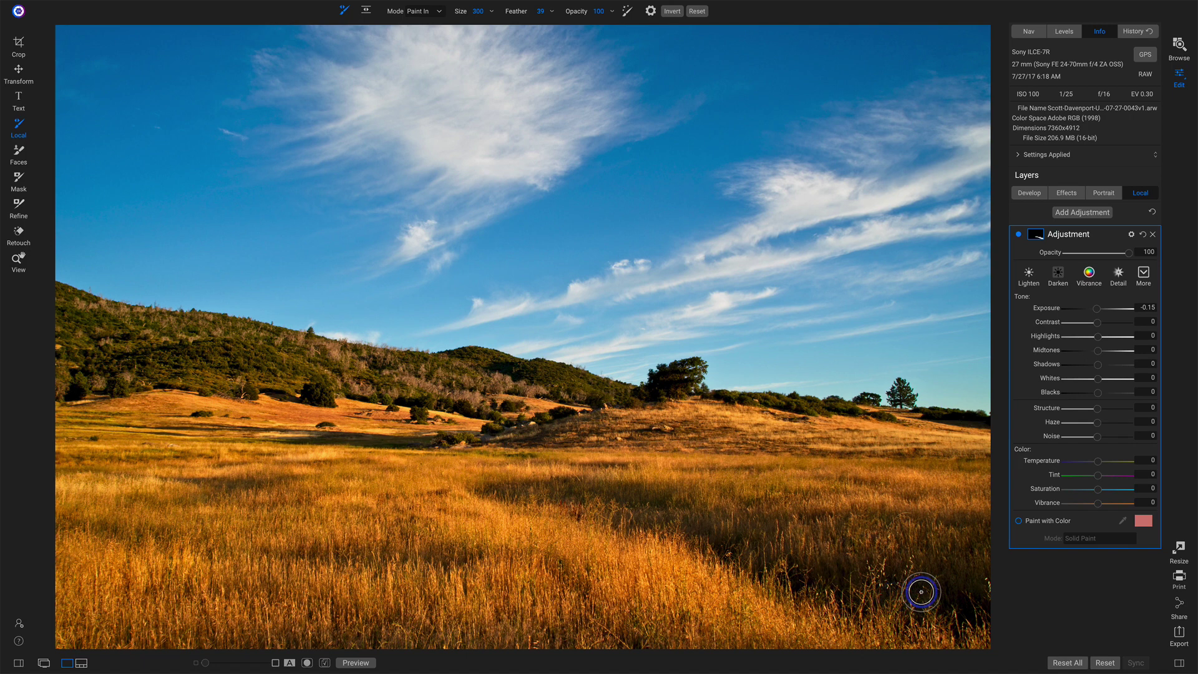
pyautogui.click(1131, 234)
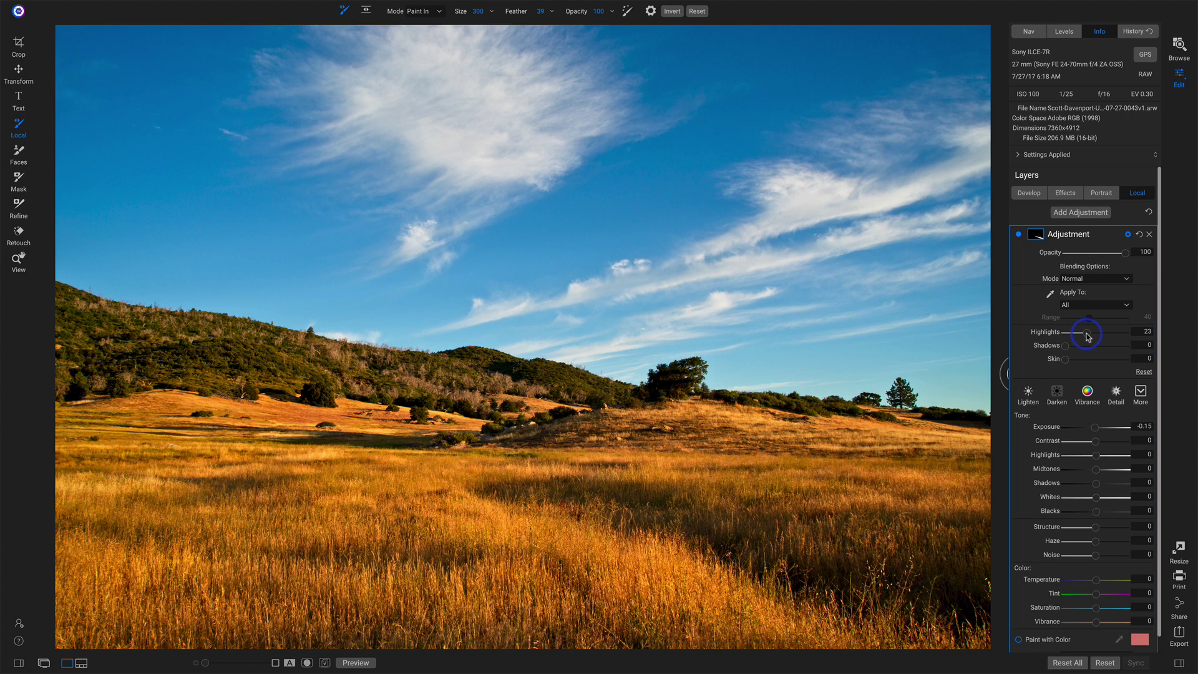
# - Set blending Highlights to 23 and mask Feather to 31, comparing the layer on and off
pyautogui.click(1019, 235)
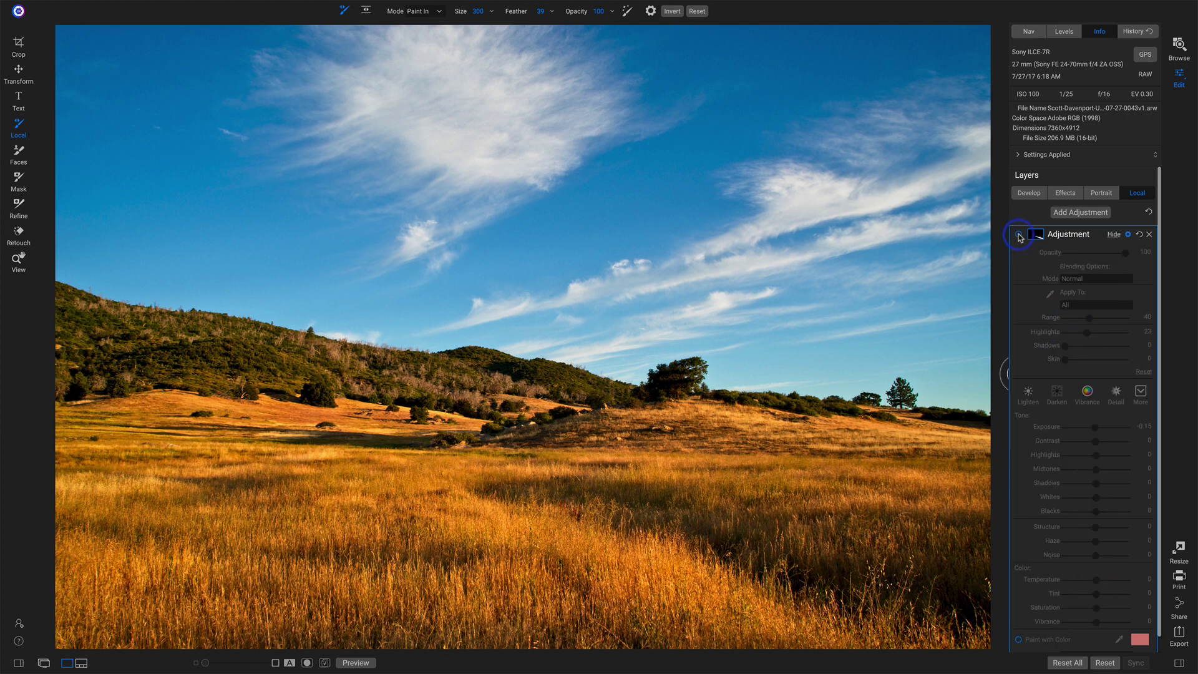
pyautogui.click(1019, 236)
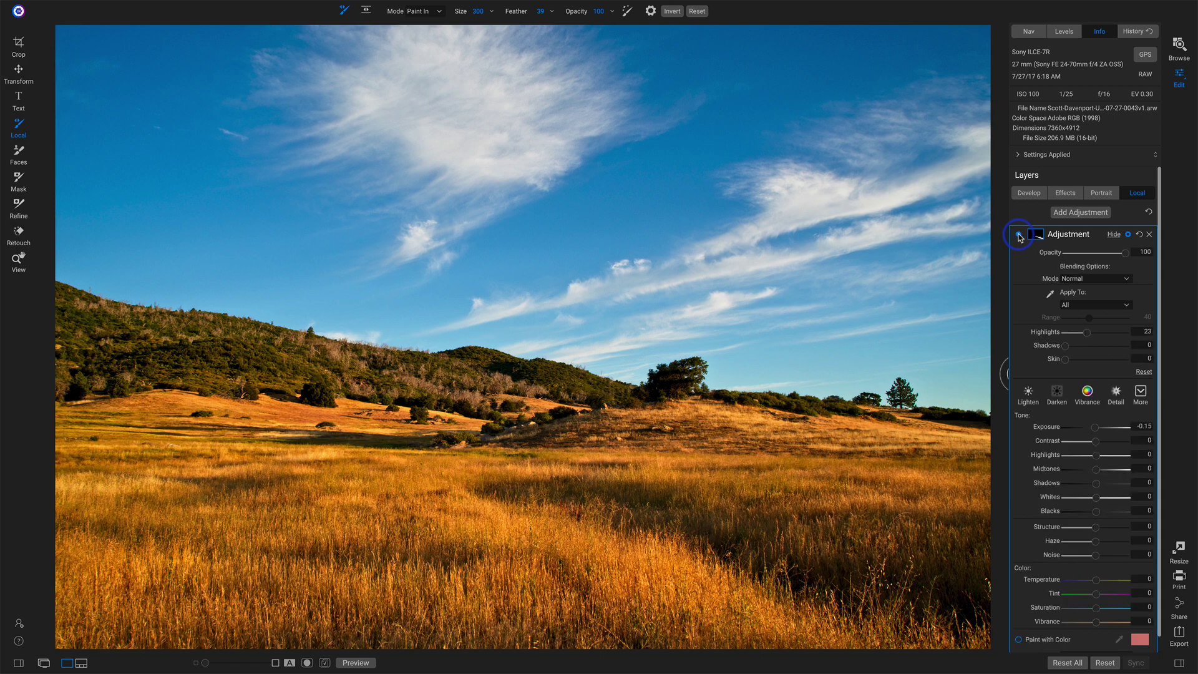
pyautogui.click(1043, 240)
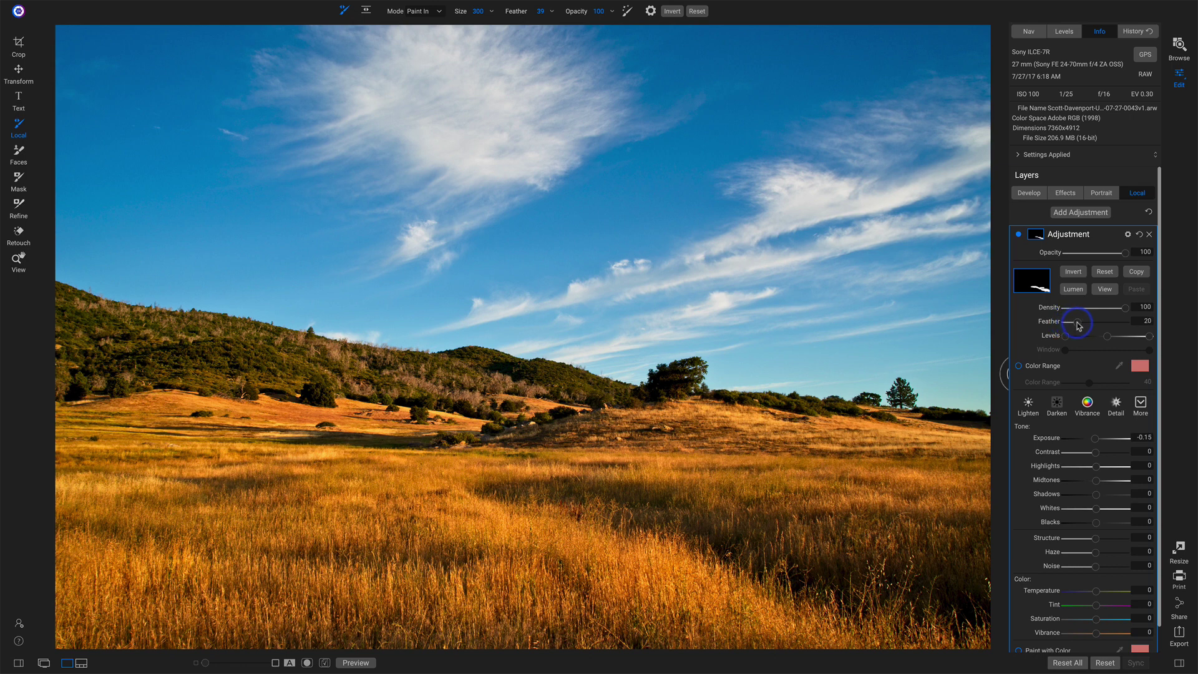
pyautogui.click(1019, 235)
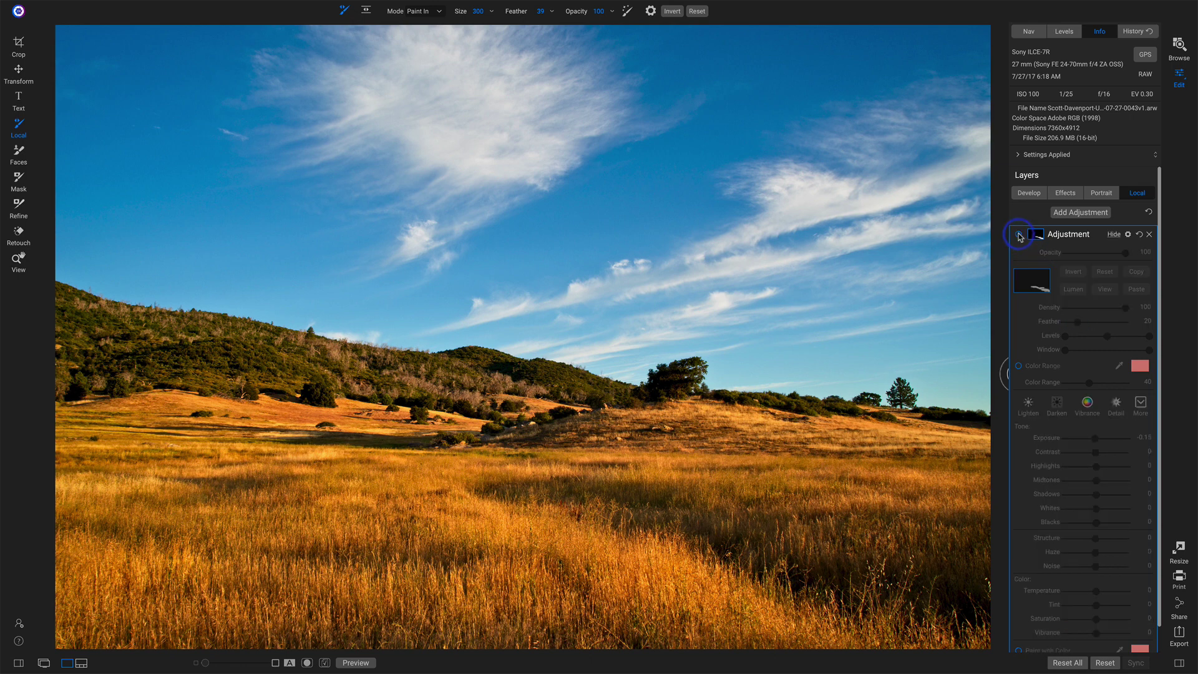
pyautogui.click(1019, 235)
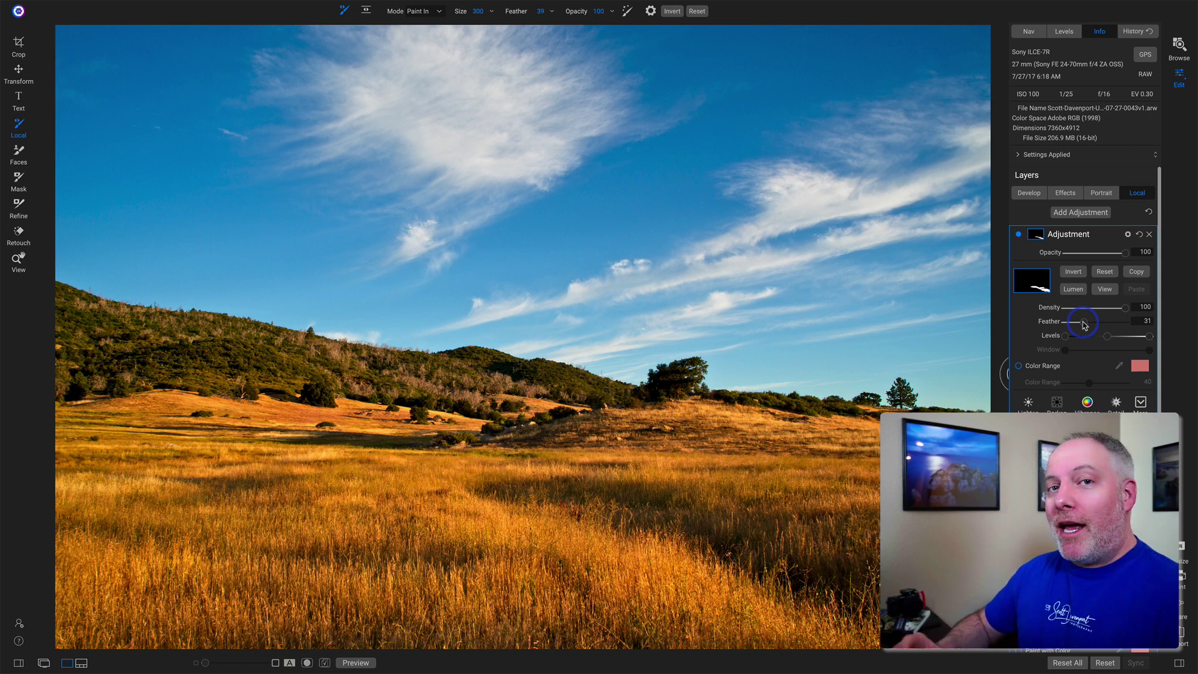
# - Store the exposure and blending settings as a new adjustment style called 'SDP Burn'
pyautogui.click(1036, 234)
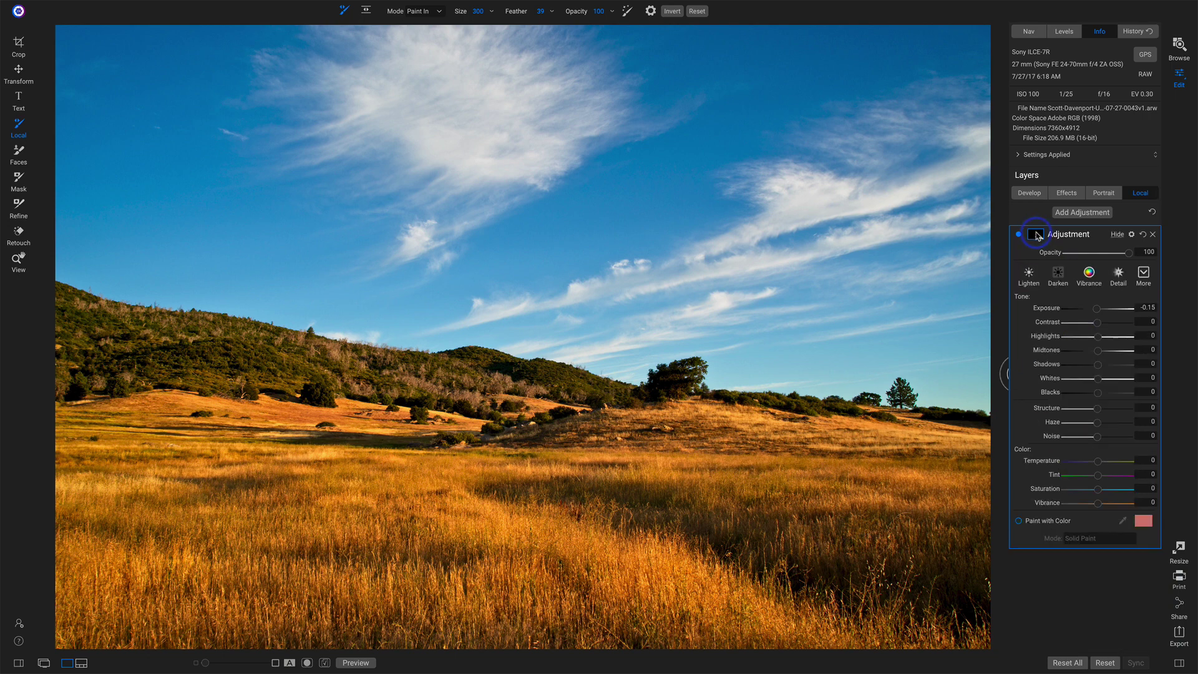
pyautogui.click(1143, 274)
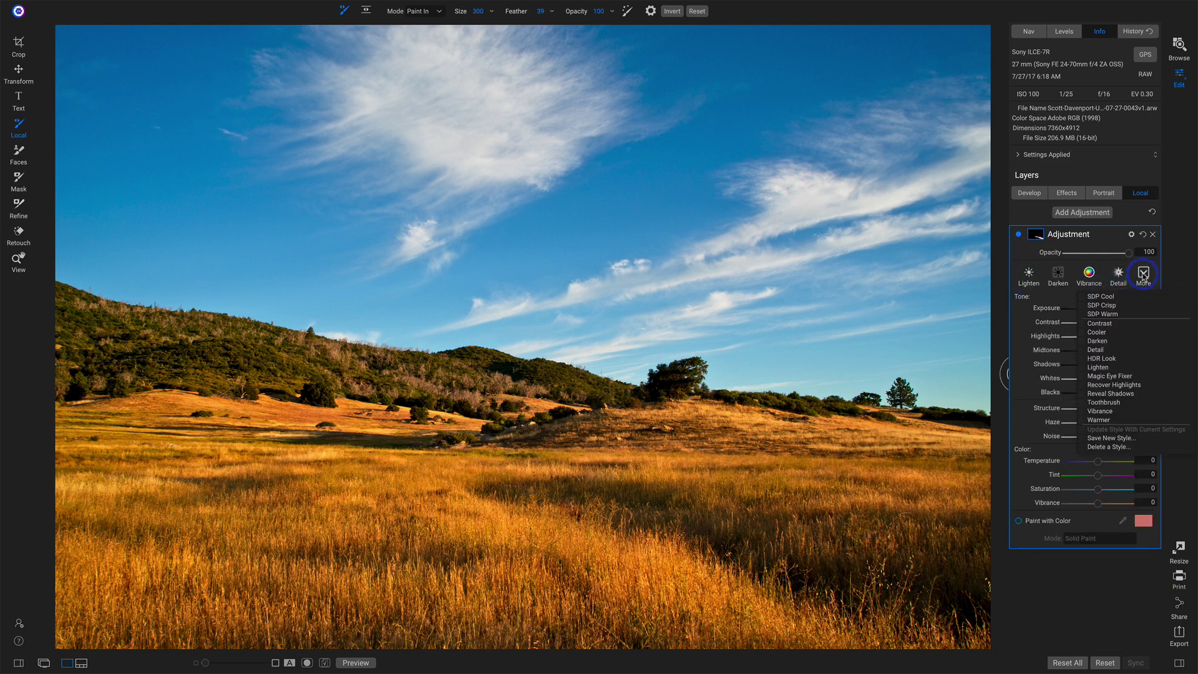
pyautogui.click(1139, 439)
pyautogui.write('SDP Burn')
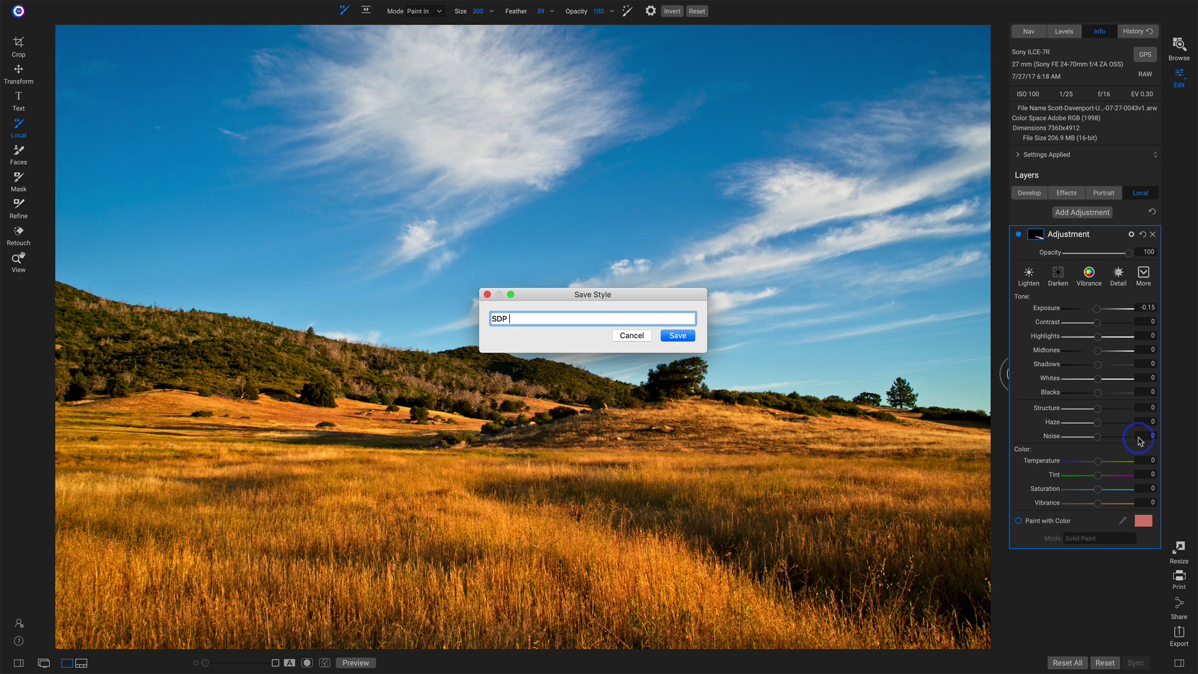
pyautogui.click(670, 337)
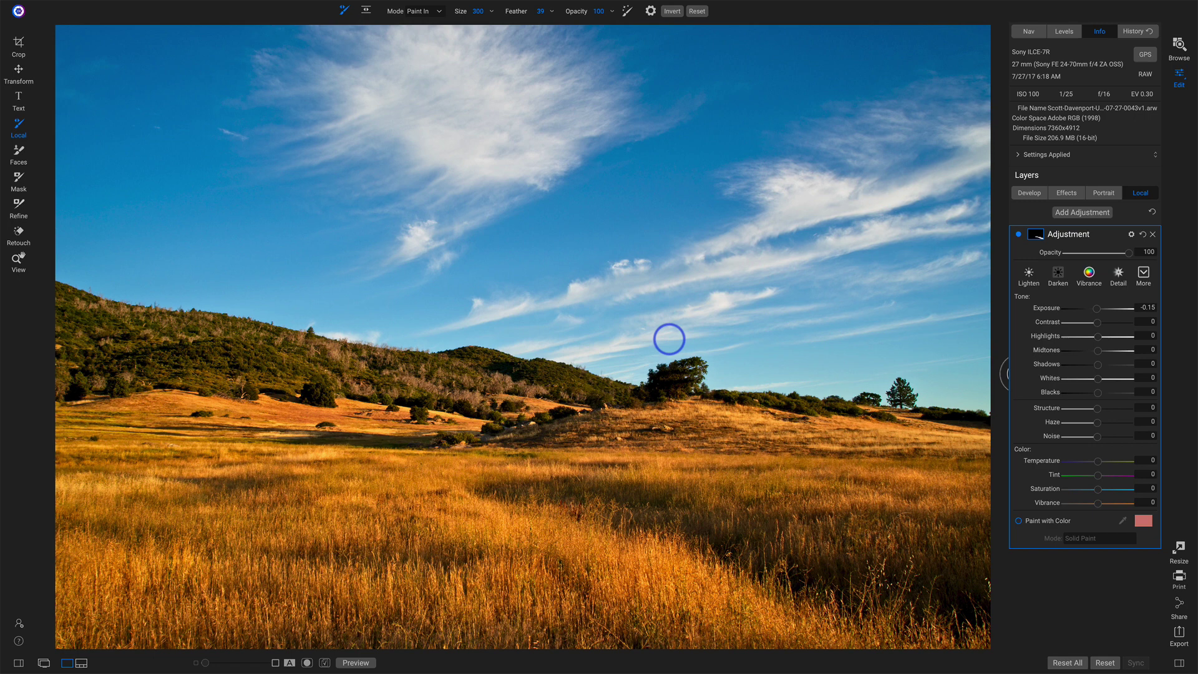
# - Delete the layer and add a fresh adjustment from the SDP Burn style, restoring exposure -0.15
pyautogui.click(1154, 236)
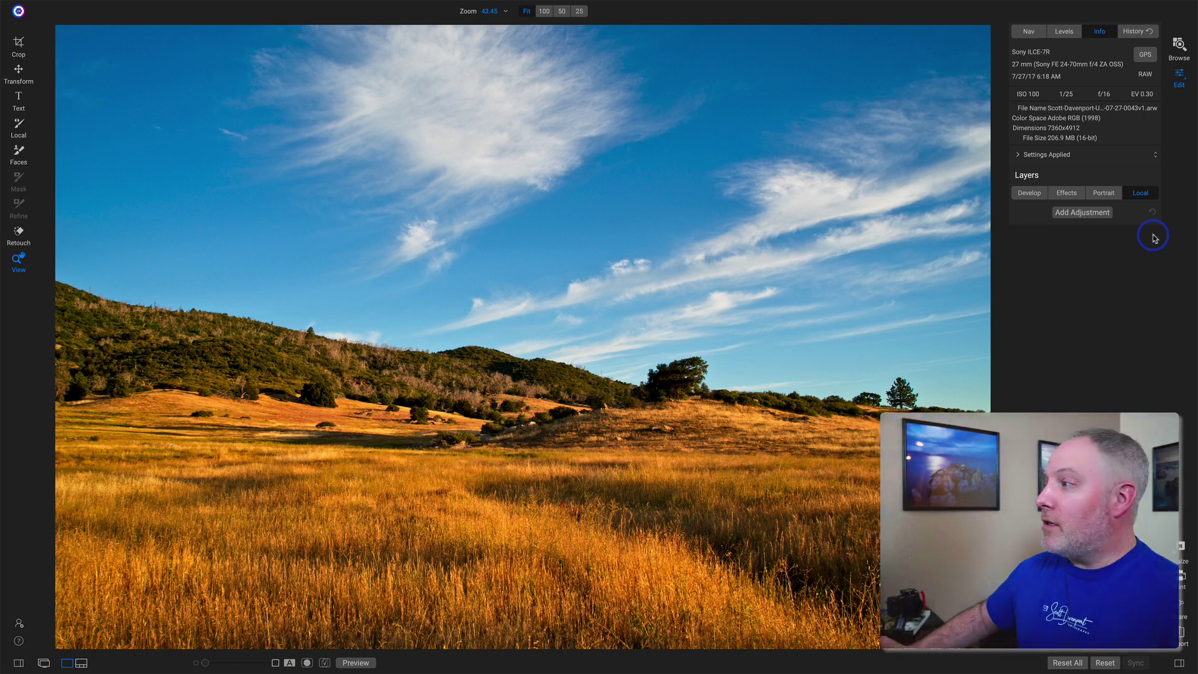
pyautogui.click(1086, 213)
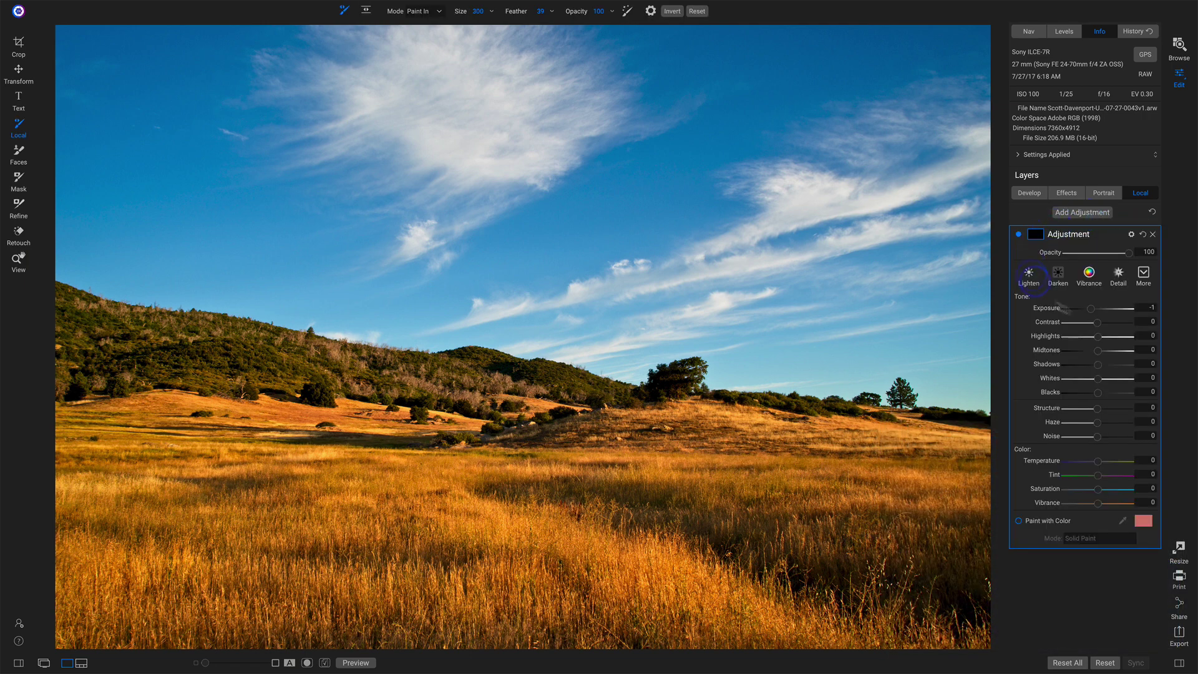
pyautogui.click(1142, 278)
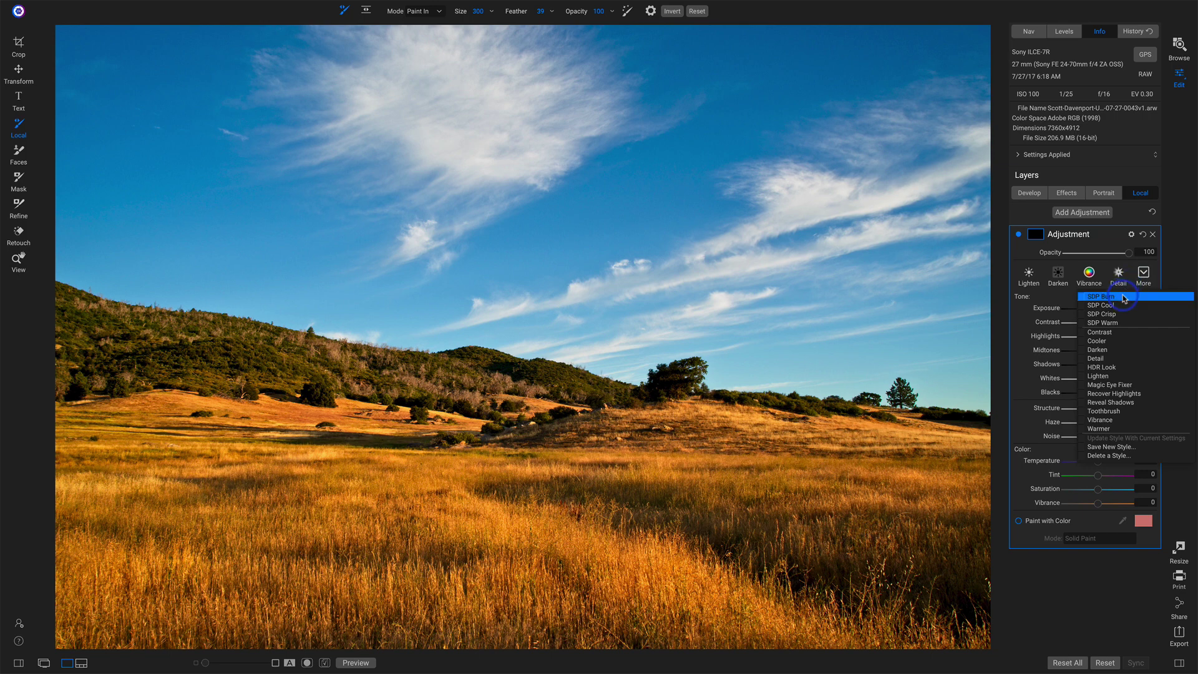
pyautogui.click(1124, 297)
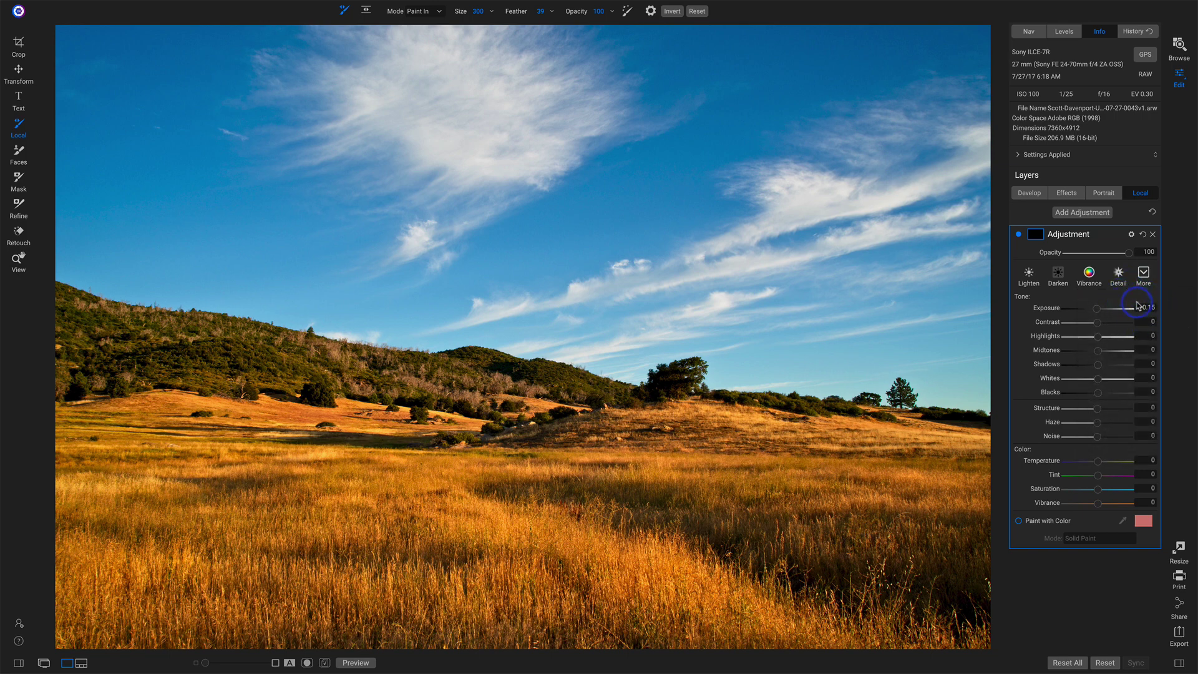
pyautogui.click(1131, 235)
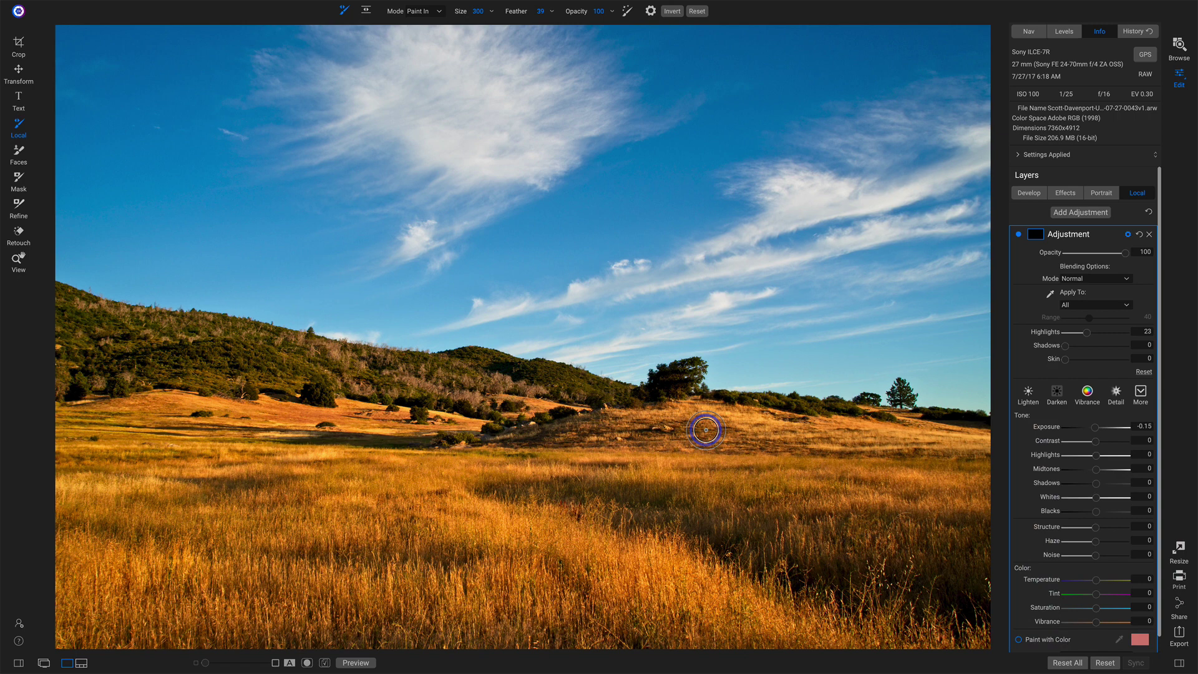
# - Zoom to 100% on the grass field and paint the burn over shadowed grass with a size-100 brush
pyautogui.press('z')
pyautogui.click(511, 490)
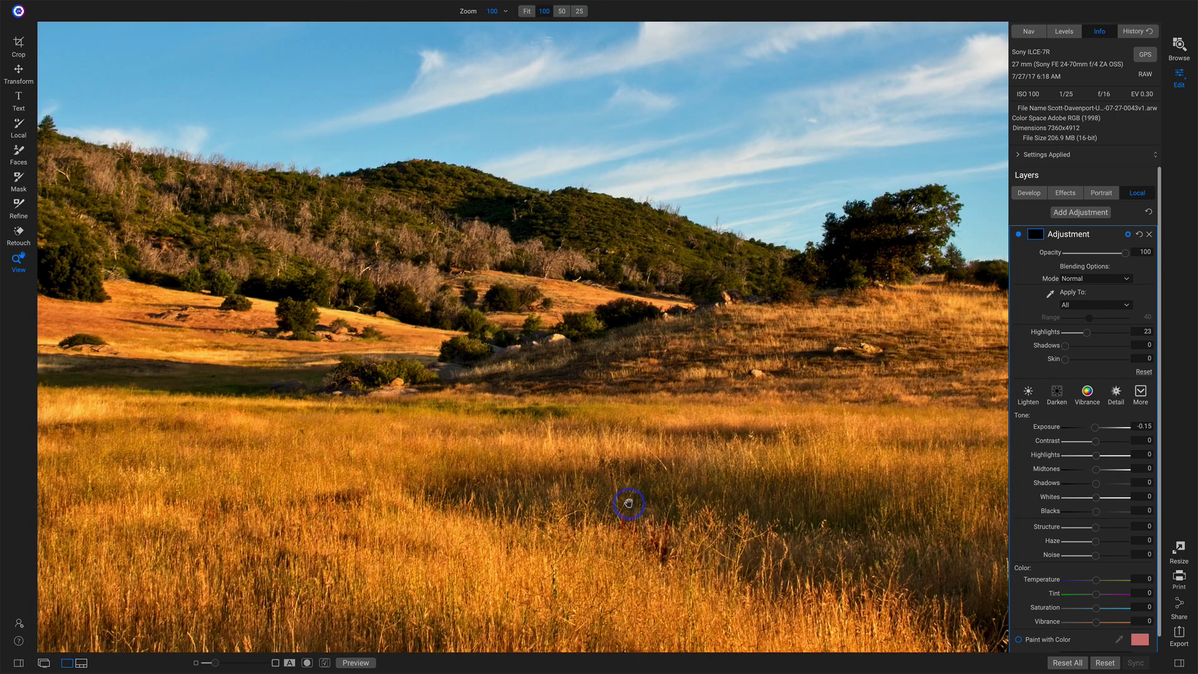
pyautogui.moveTo(626, 500); pyautogui.dragTo(398, 372)
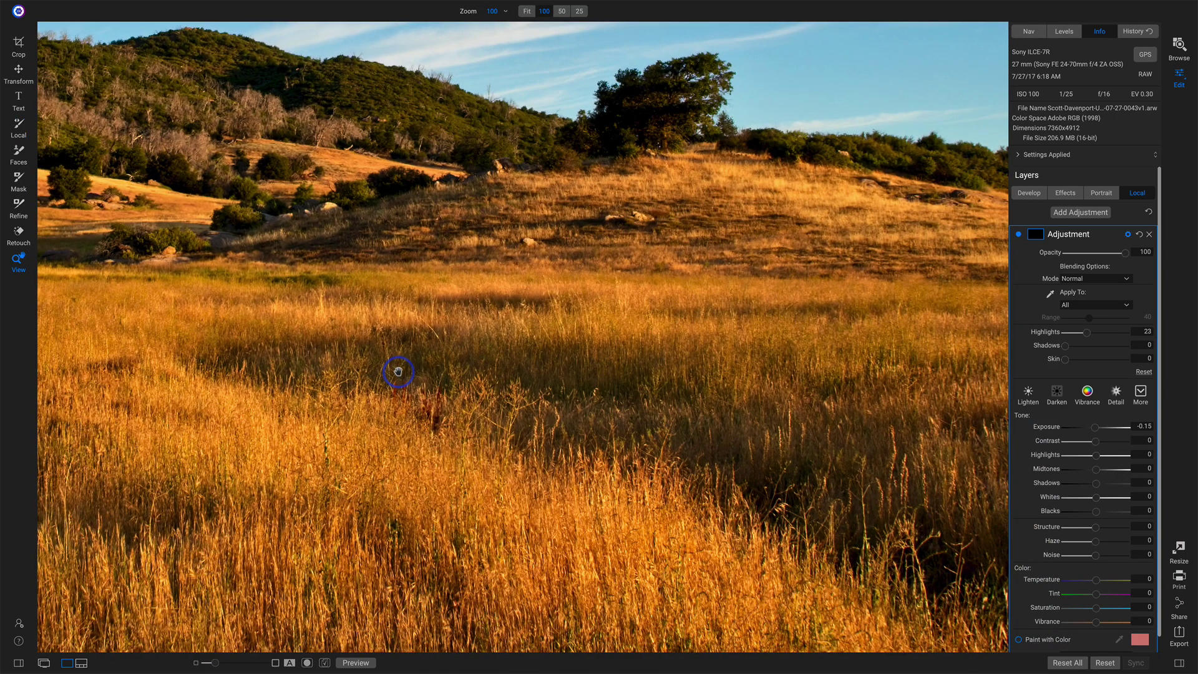
pyautogui.click(21, 133)
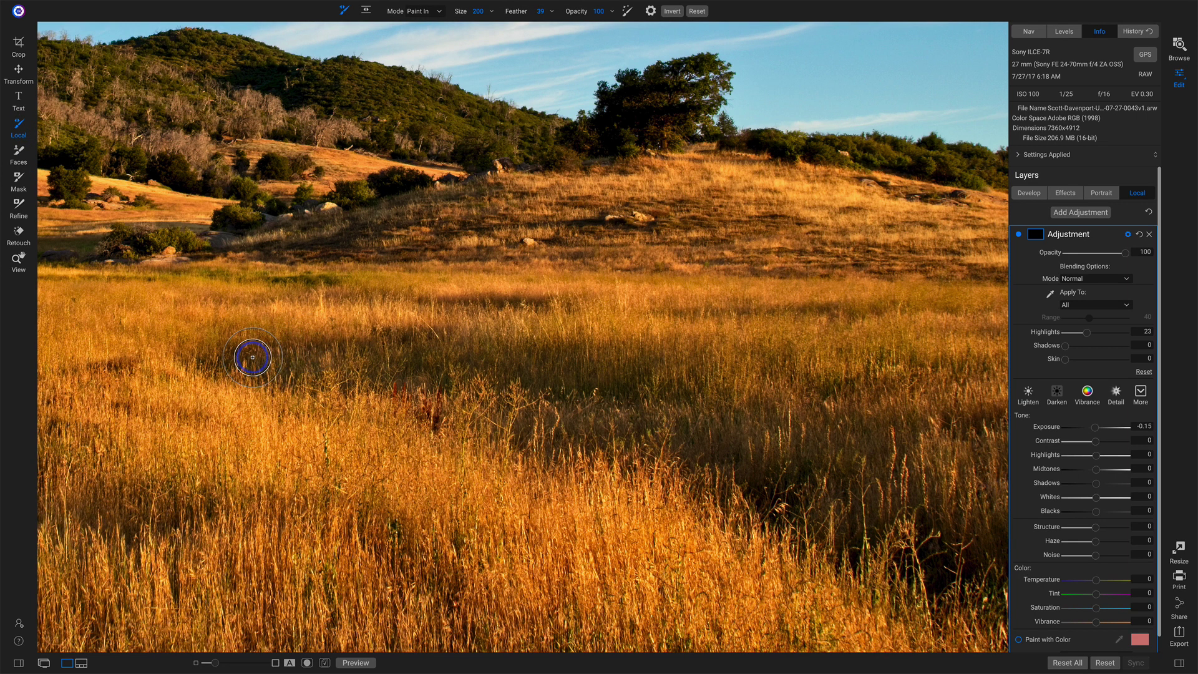
pyautogui.press('[')
pyautogui.press('[')
pyautogui.press('[')
pyautogui.press('[')
pyautogui.moveTo(773, 412); pyautogui.dragTo(476, 286)
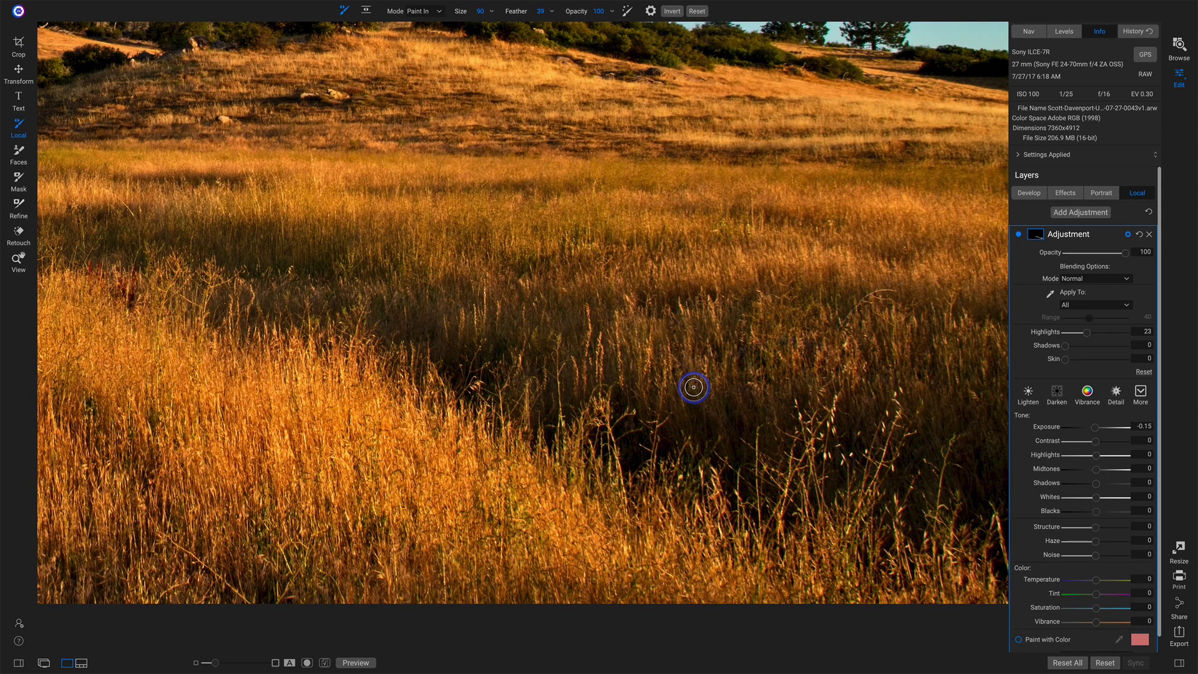
# - Fit the whole photo in the window and toggle the burn off and on twice, leaving it enabled
pyautogui.press('space')
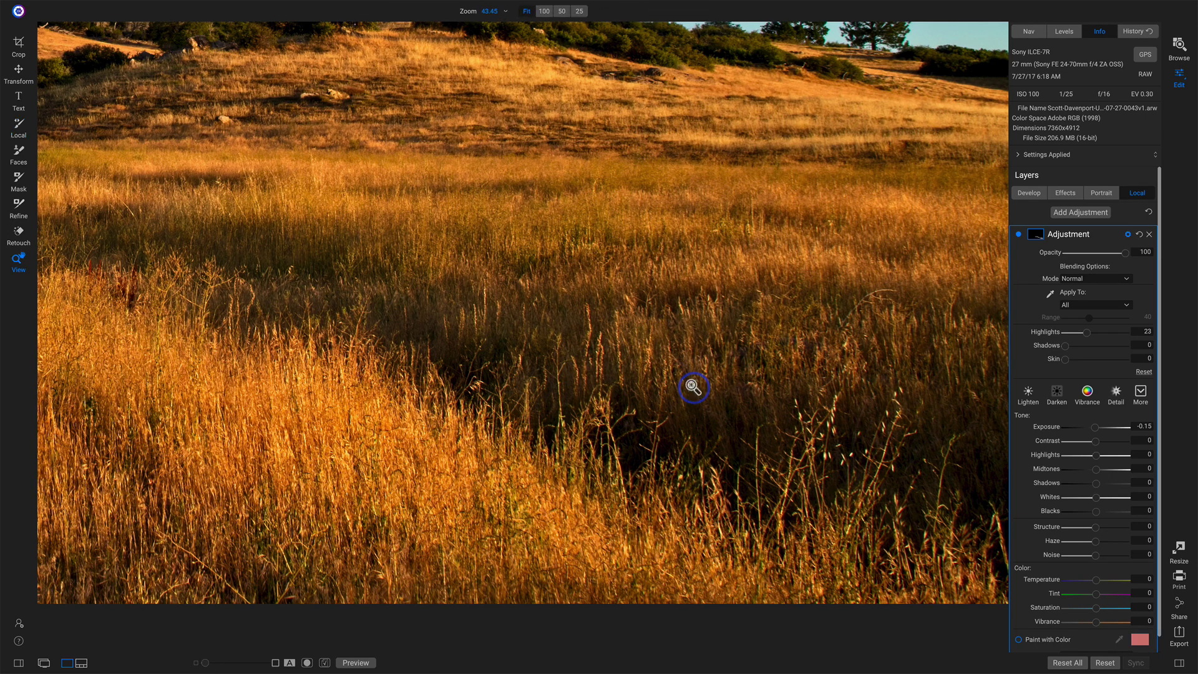
pyautogui.hotkey('ctrl', '0')
pyautogui.click(1019, 235)
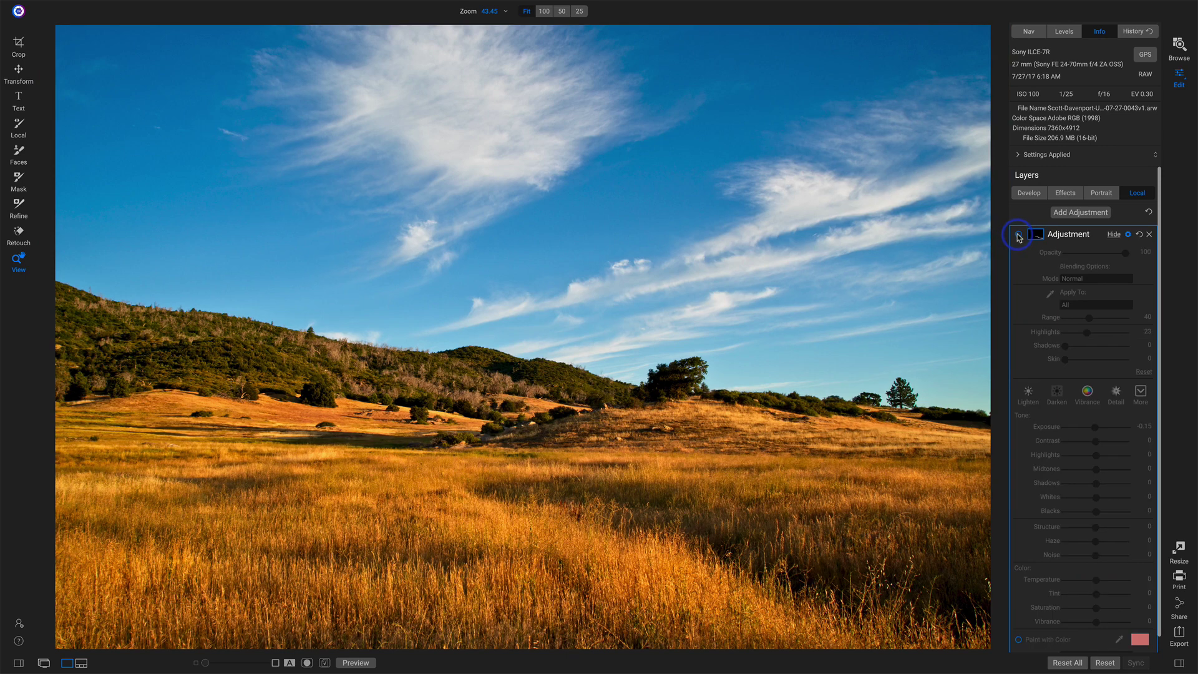
pyautogui.click(1018, 235)
pyautogui.click(1018, 235)
pyautogui.click(1018, 235)
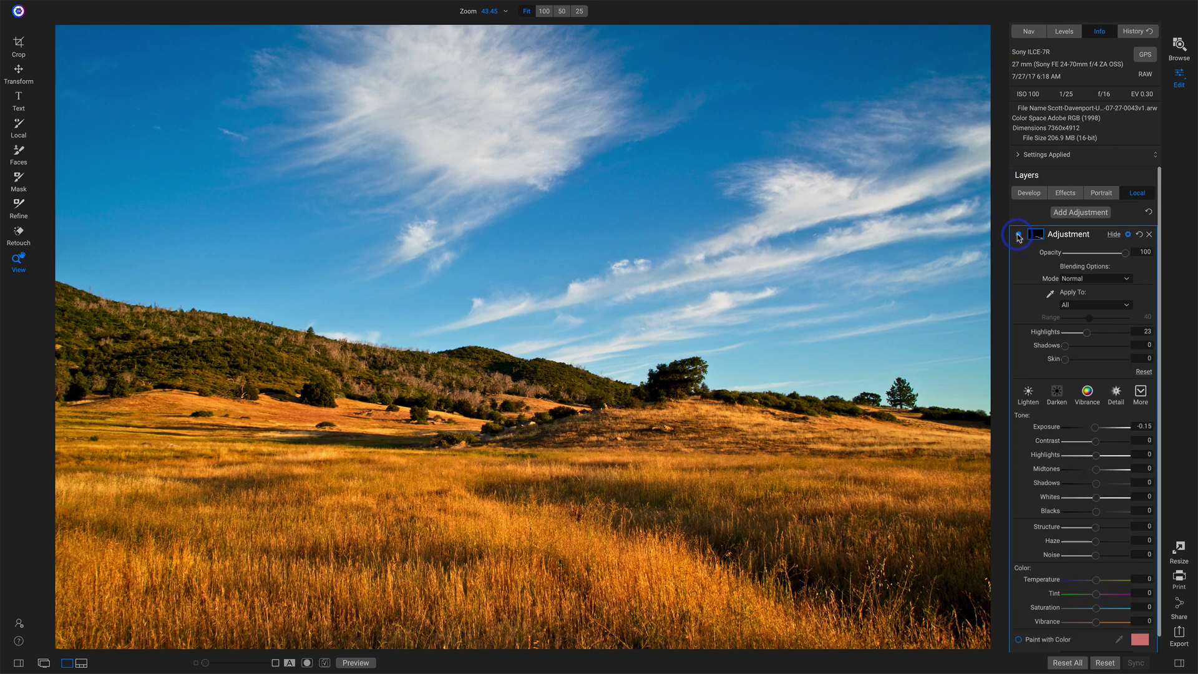